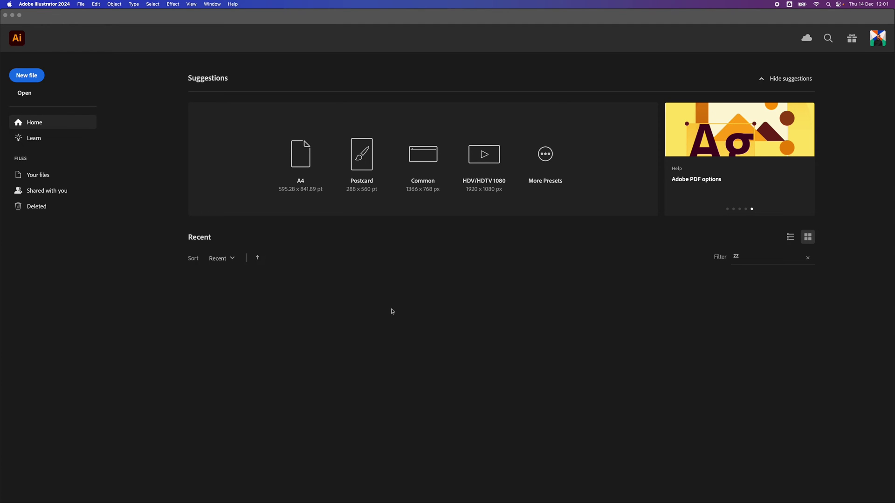
- Open the New Document dialog with Cmd+N, showing the A4 preset (210 × 297 mm, CMYK)
{"action": "key", "text": "super+n"}
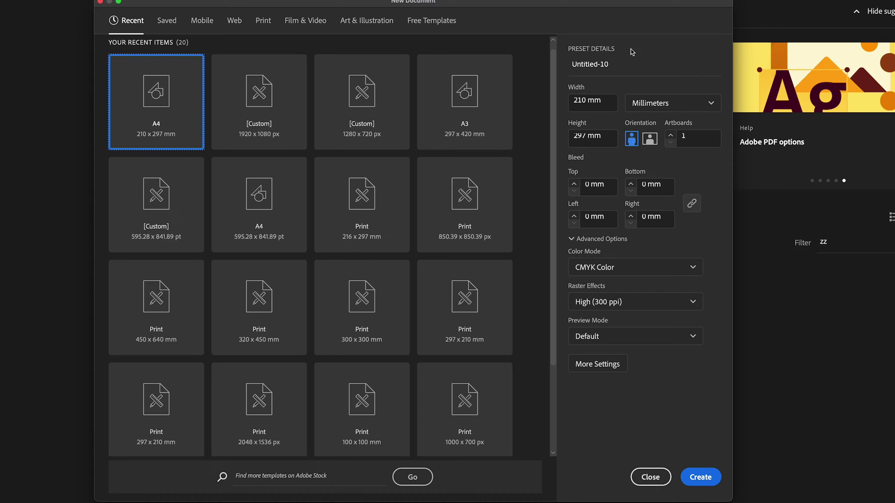
- Confirm the A4 width and portrait orientation, then create the blank CMYK document Untitled-10
{"action": "left_click", "coordinate": [601, 98]}
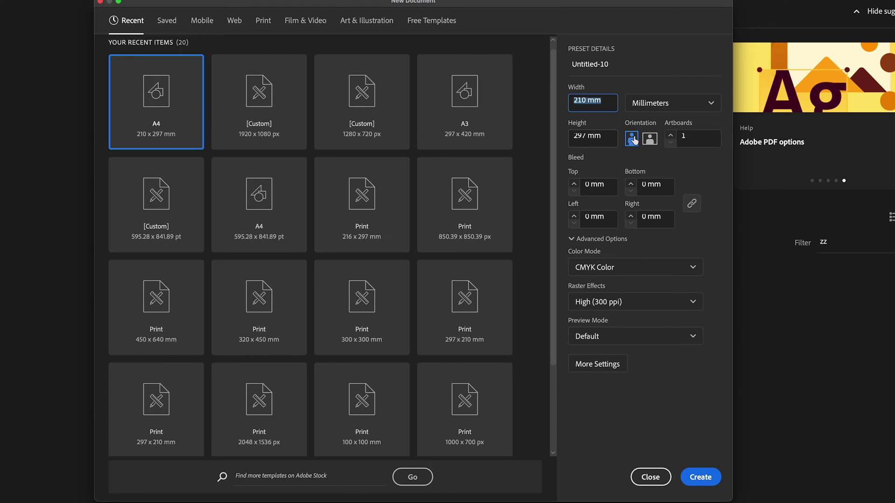
{"action": "left_click", "coordinate": [632, 141]}
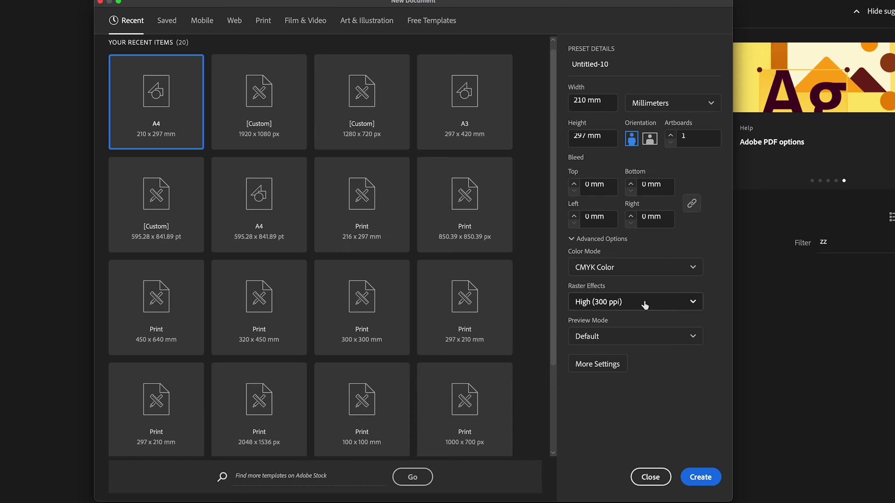
{"action": "left_click", "coordinate": [700, 477]}
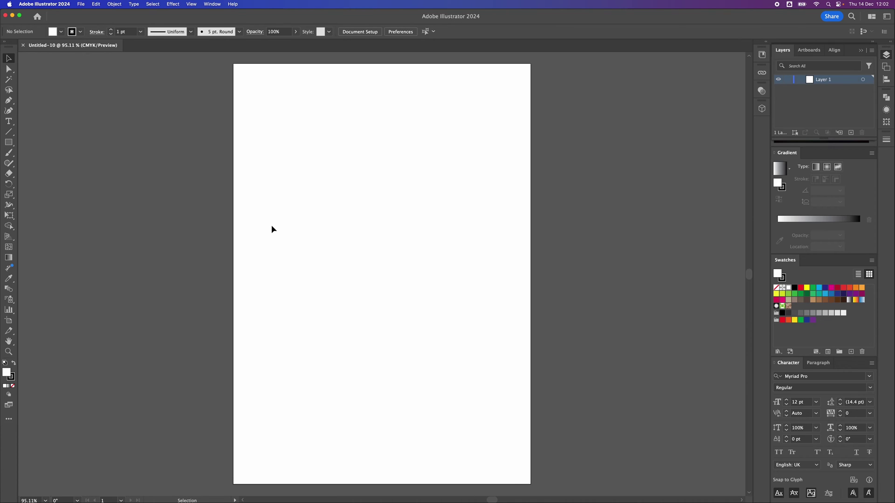
- Save the blank document to the Desktop as the Illustrator template A4.ait
{"action": "left_click", "coordinate": [85, 5]}
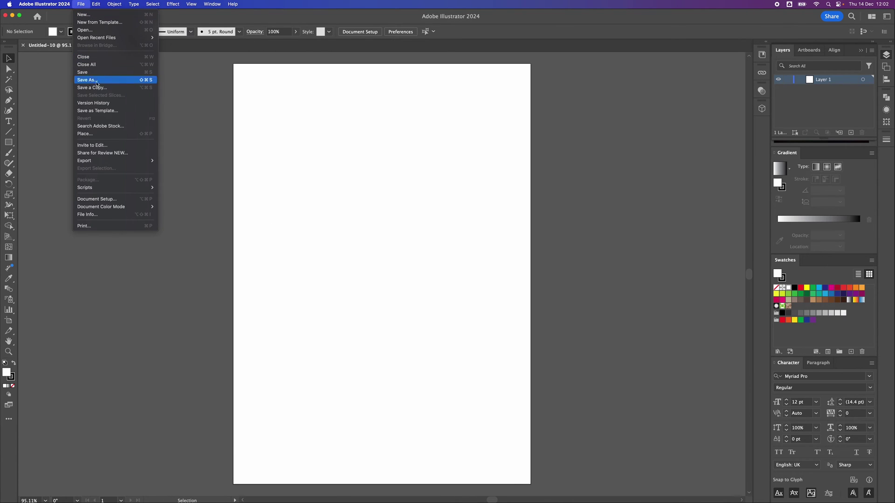
{"action": "left_click", "coordinate": [101, 112]}
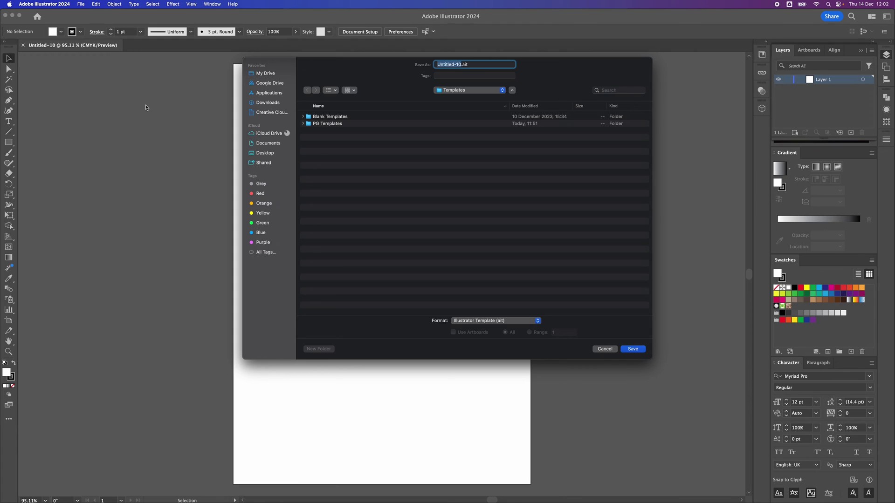
{"action": "left_click", "coordinate": [263, 153]}
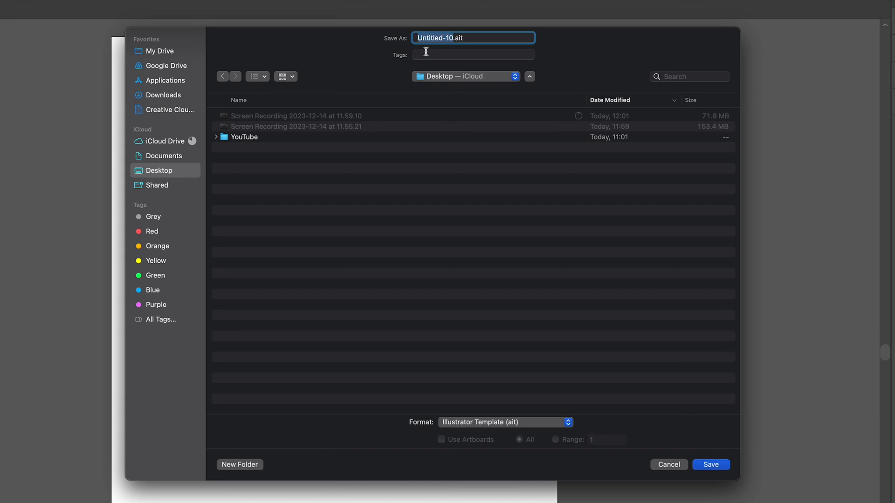
{"action": "type", "text": "A4"}
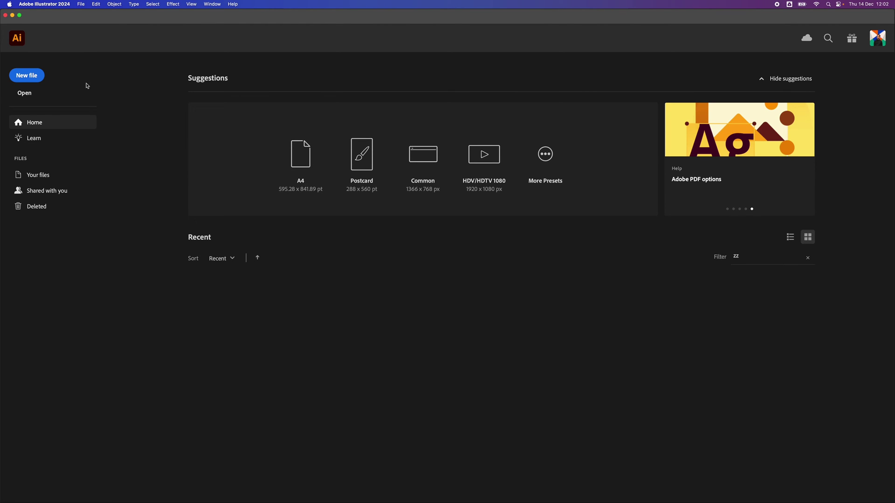
- Start a new document from the Desktop's A4.ait template via More Settings > Templates
{"action": "left_click", "coordinate": [28, 75]}
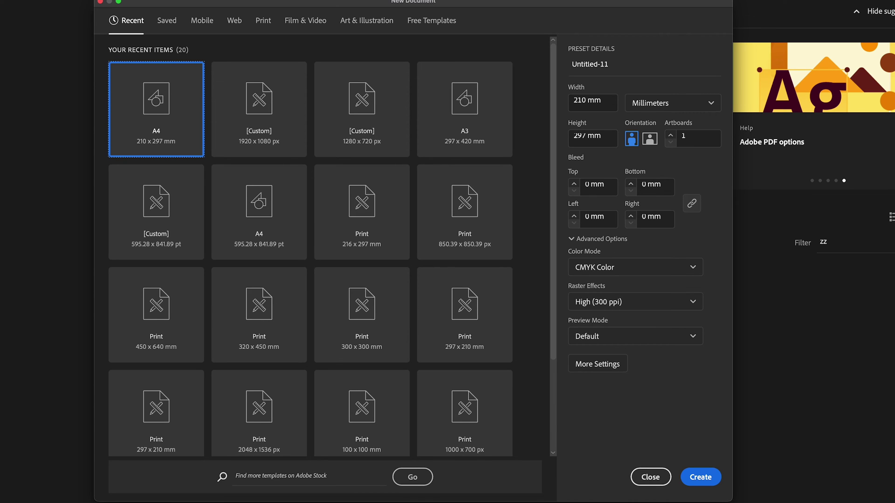
{"action": "left_click", "coordinate": [596, 363]}
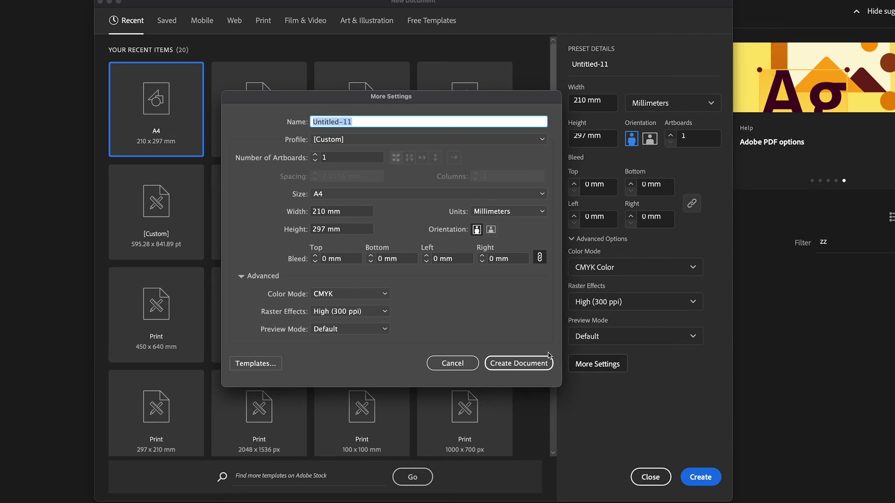
{"action": "left_click", "coordinate": [256, 362]}
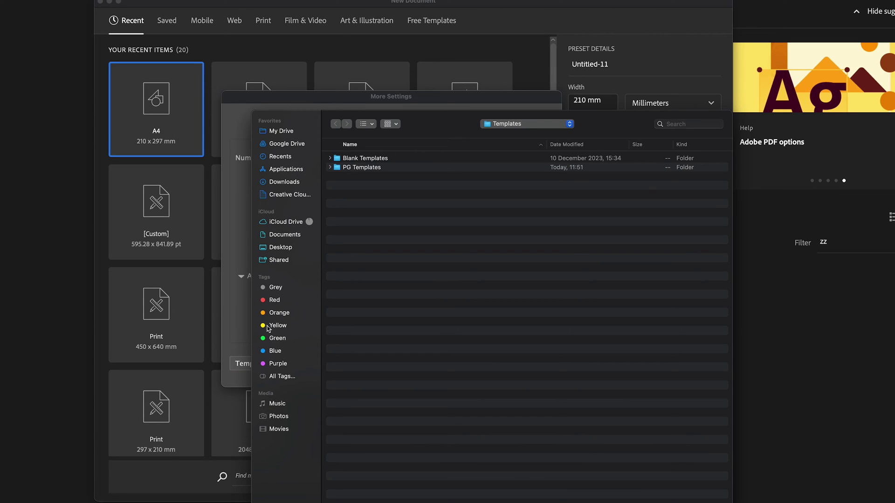
{"action": "left_click", "coordinate": [280, 249]}
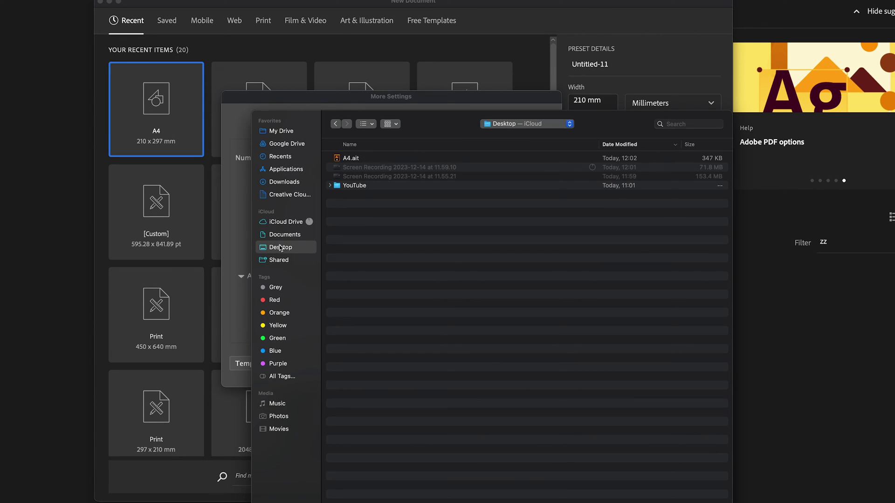
{"action": "double_click", "coordinate": [357, 161]}
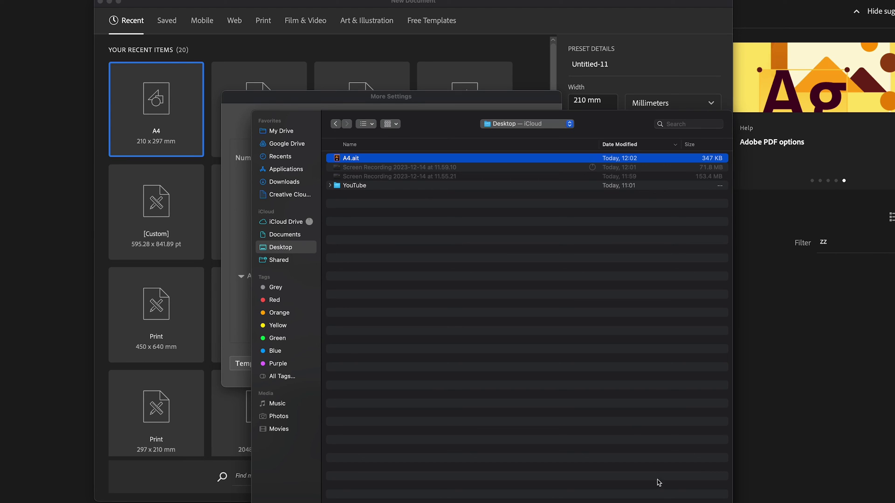